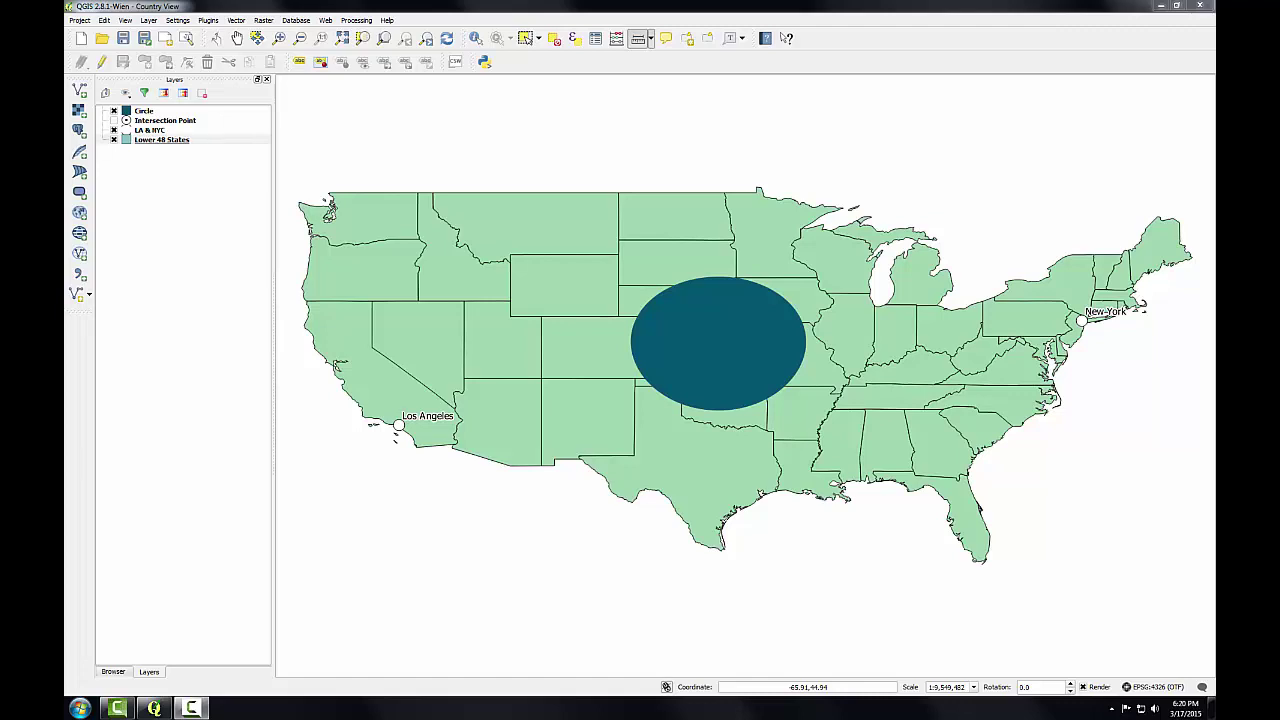
Step: Measure a straight-line distance starting at Los Angeles, then close the measurement window
{"action": "left_click", "coordinate": [651, 40]}
{"action": "left_click", "coordinate": [660, 55]}
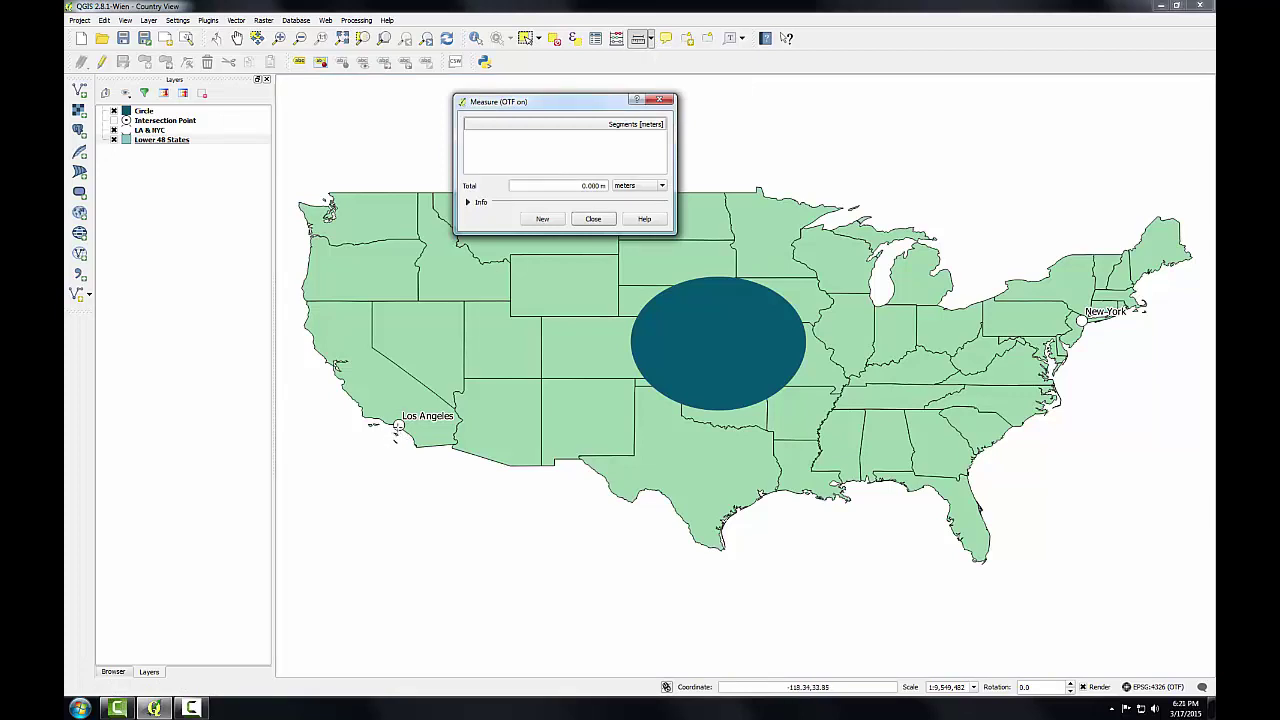
{"action": "left_click", "coordinate": [398, 425]}
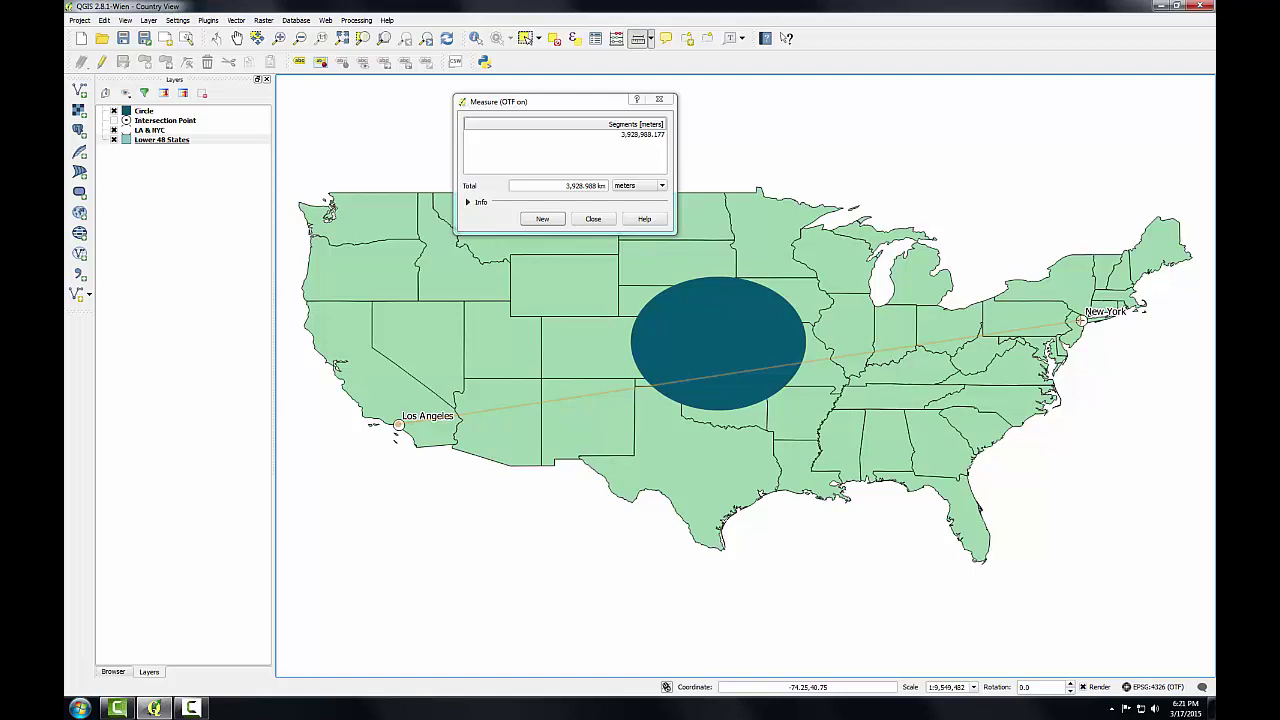
{"action": "left_click", "coordinate": [593, 219]}
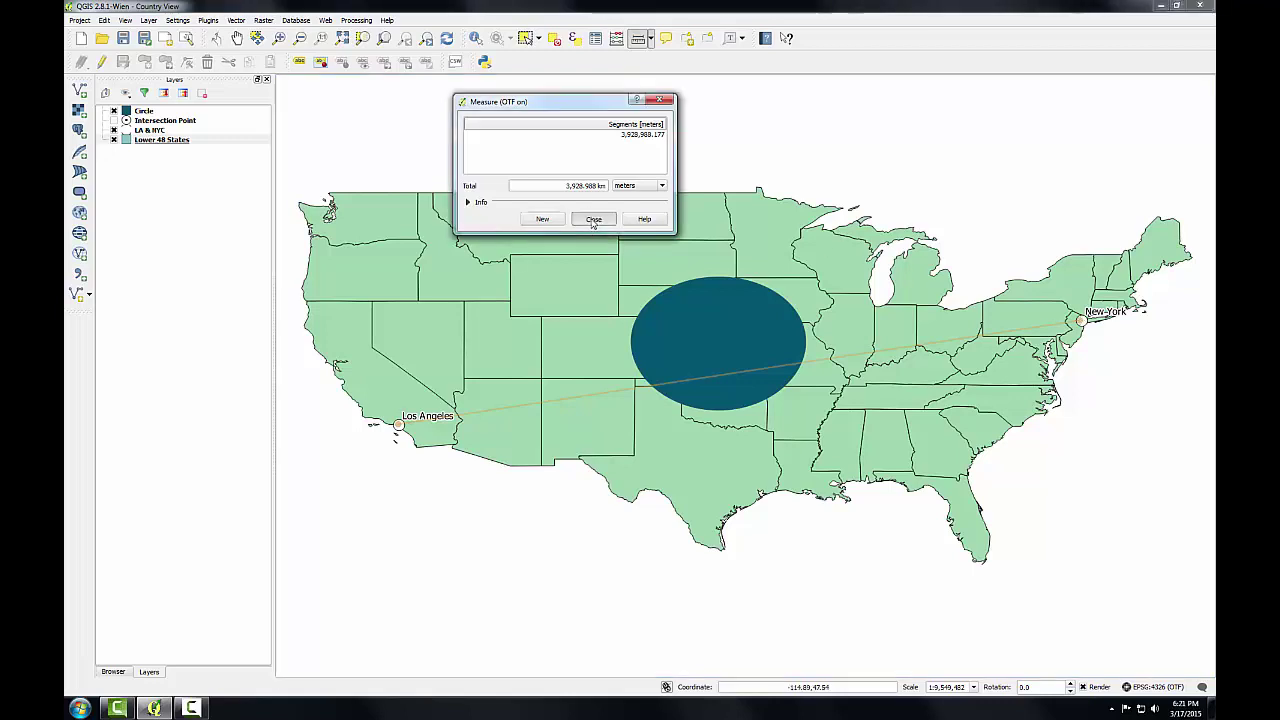
Step: Reproject the project to World_Eckert_IV (EPSG:54012) from the recently used systems
{"action": "left_click", "coordinate": [78, 20]}
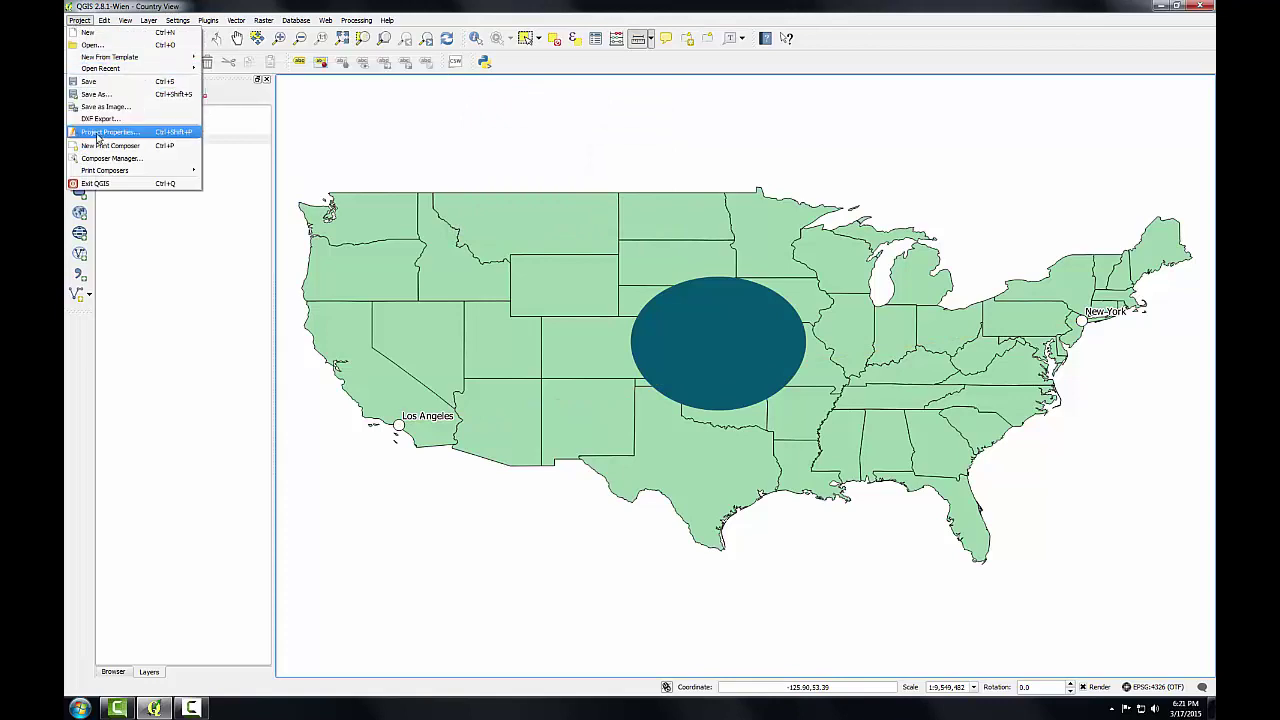
{"action": "left_click", "coordinate": [110, 132]}
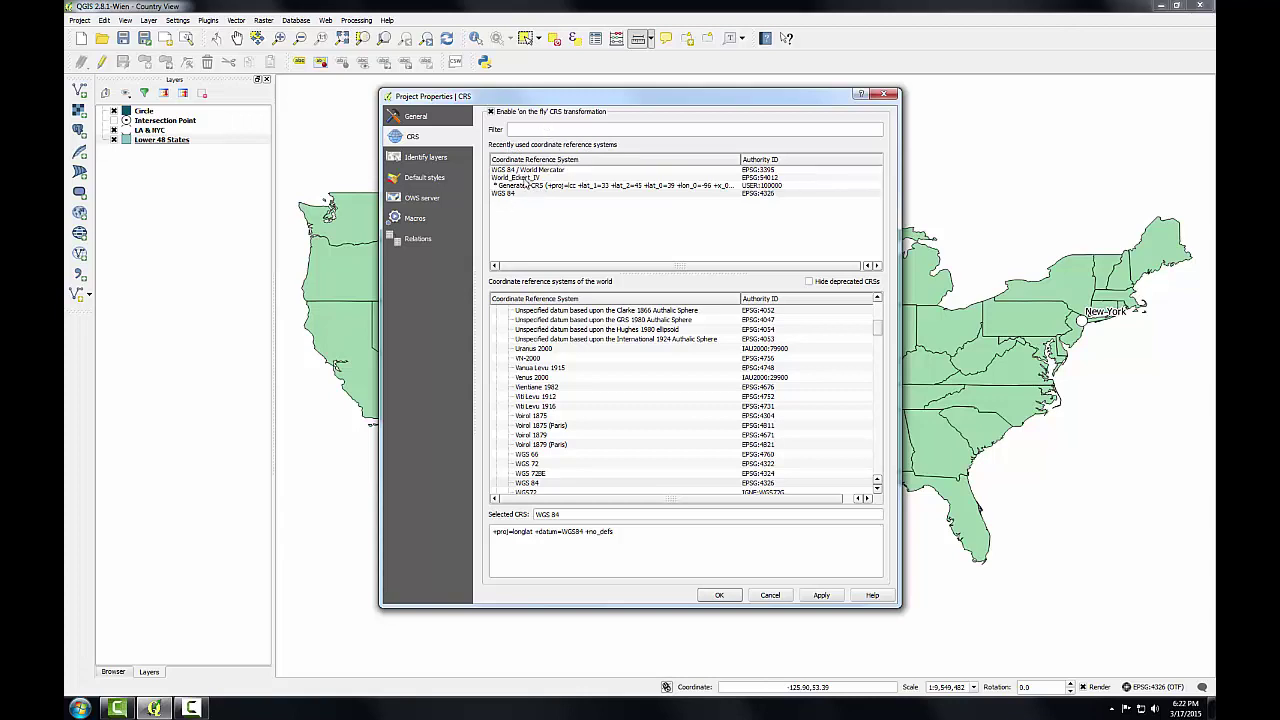
{"action": "left_click", "coordinate": [520, 177]}
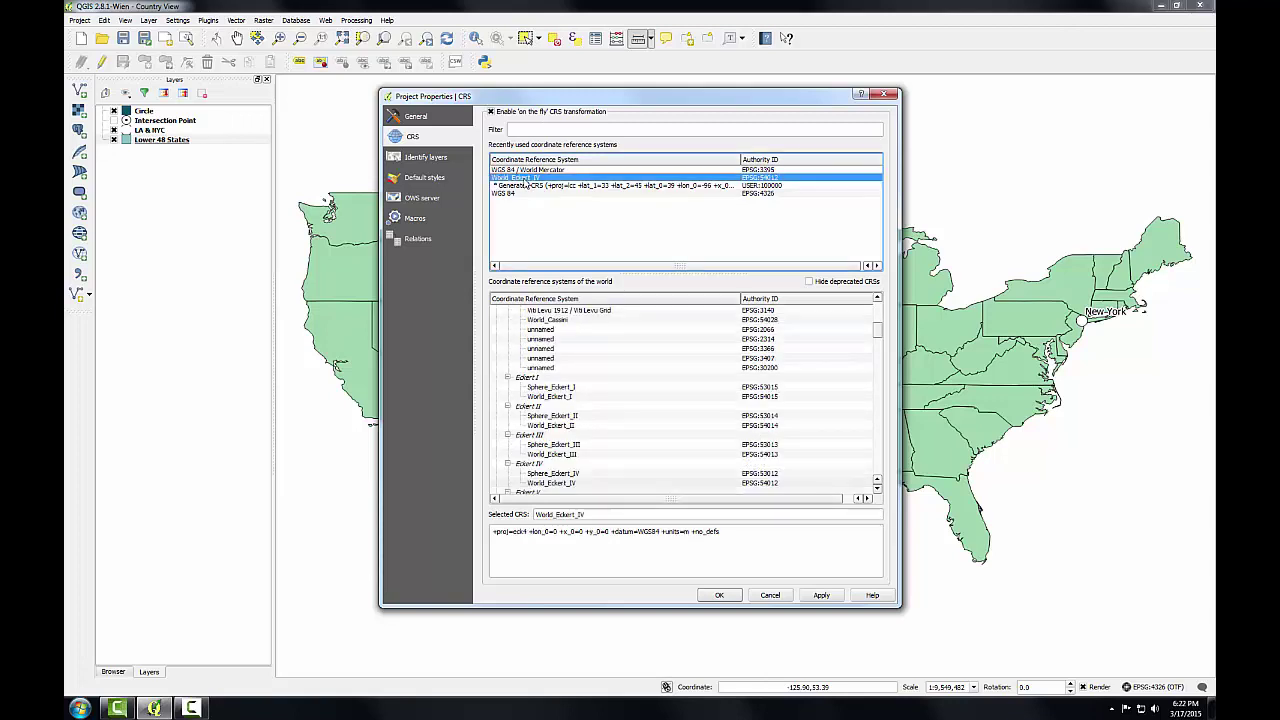
{"action": "left_click", "coordinate": [719, 596]}
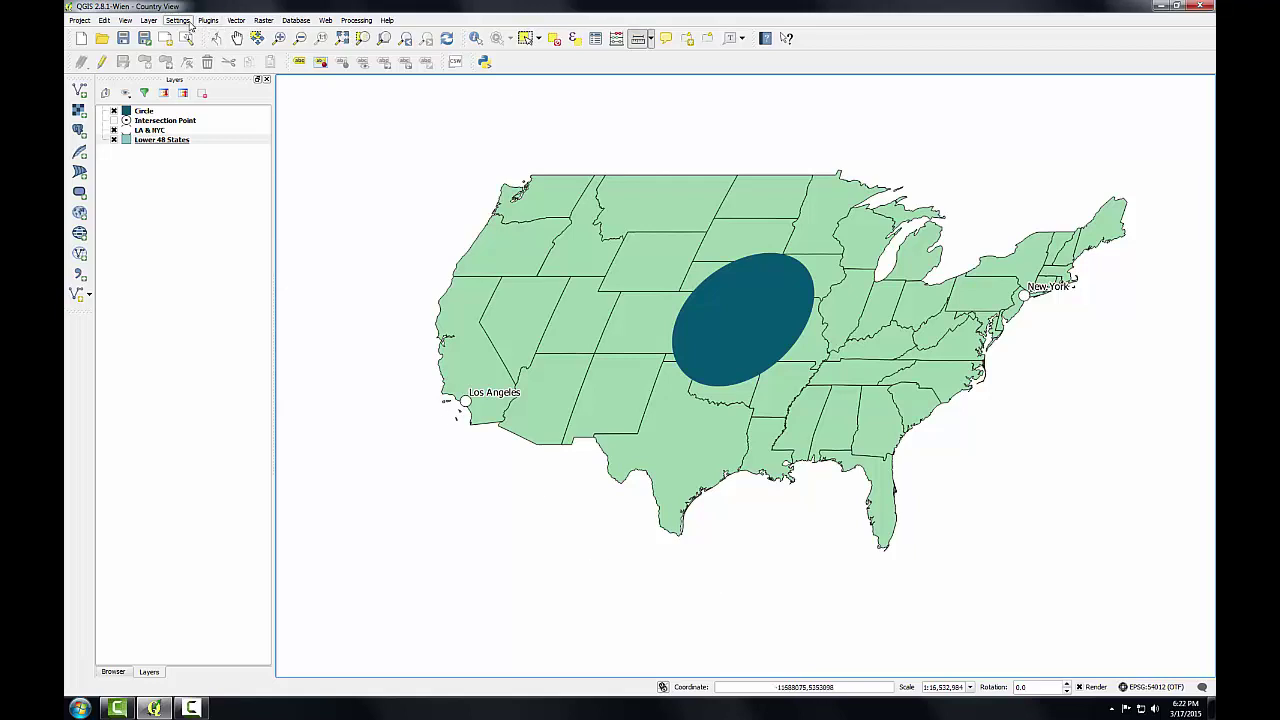
Step: Start a custom CRS definition by copying the World_Eckert_IV parameters
{"action": "left_click", "coordinate": [178, 20]}
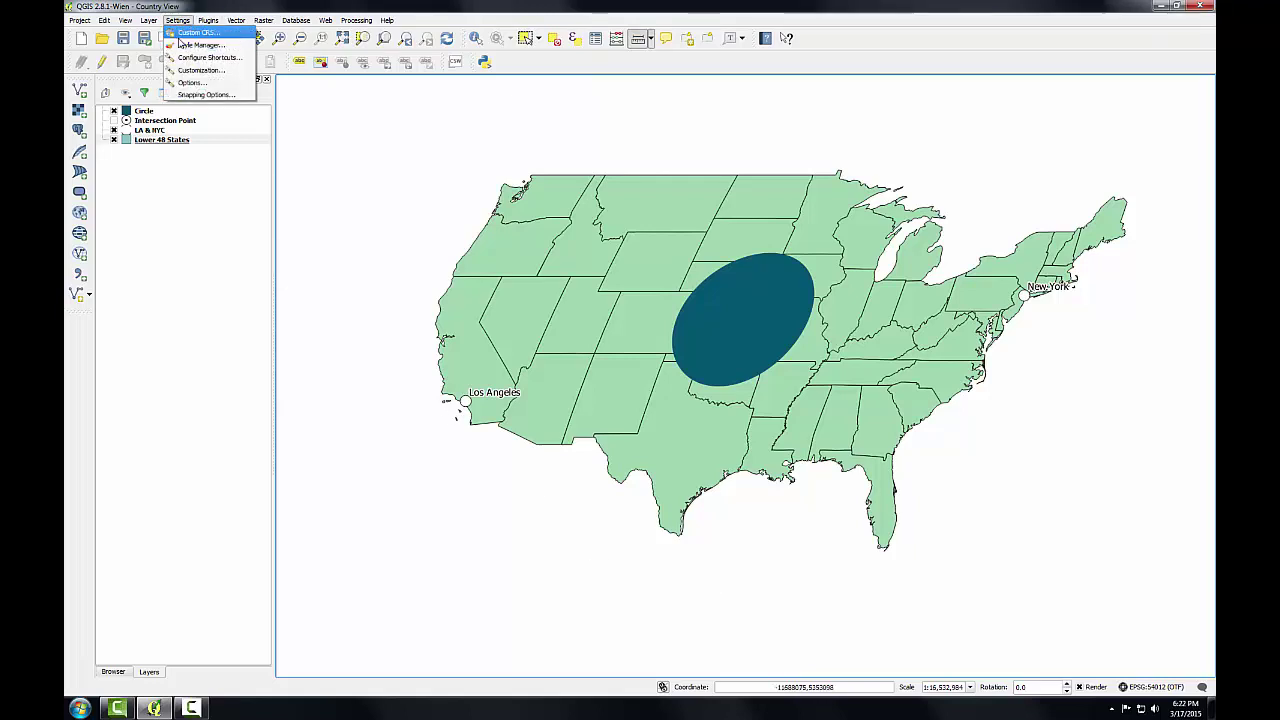
{"action": "left_click", "coordinate": [186, 33]}
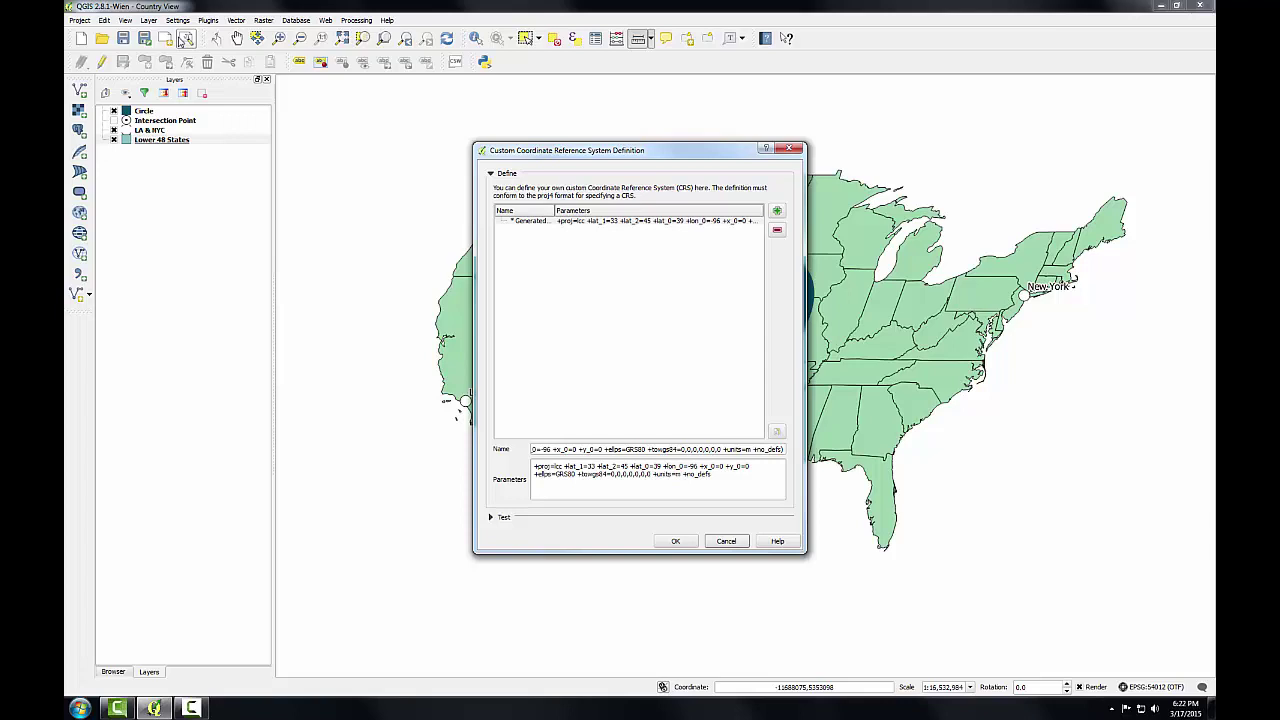
{"action": "left_click", "coordinate": [778, 437]}
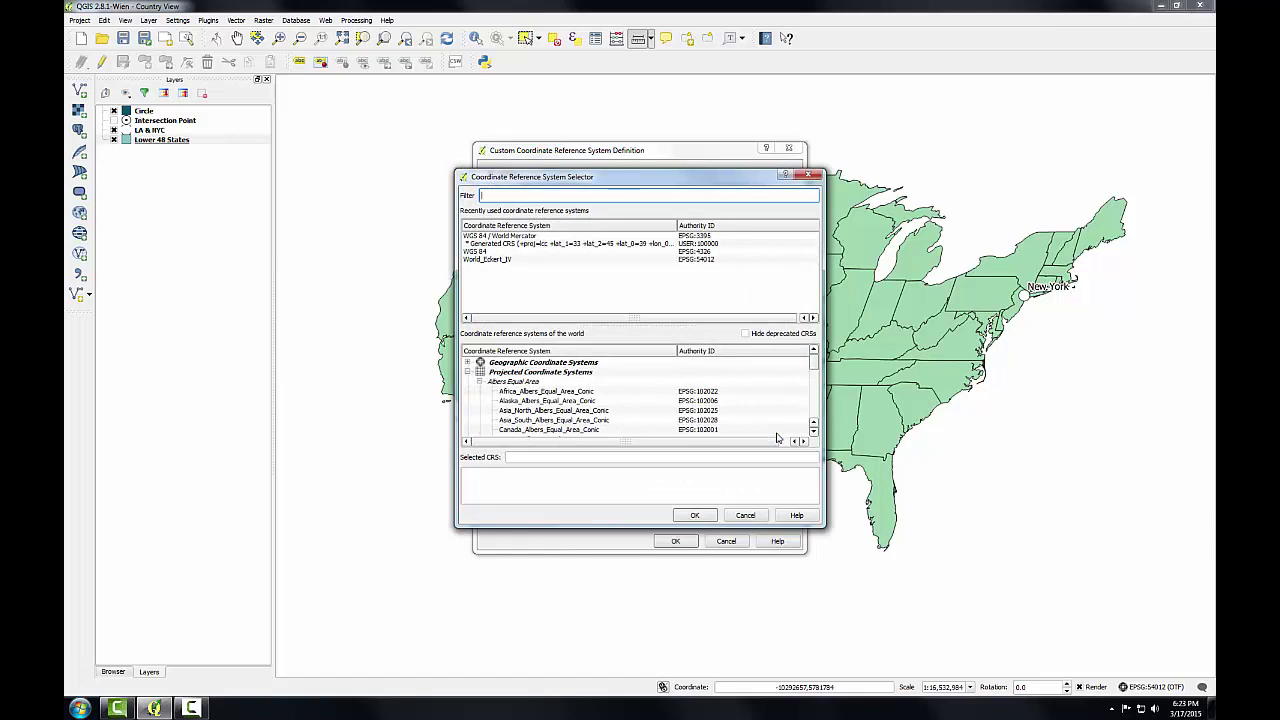
{"action": "left_click", "coordinate": [506, 254]}
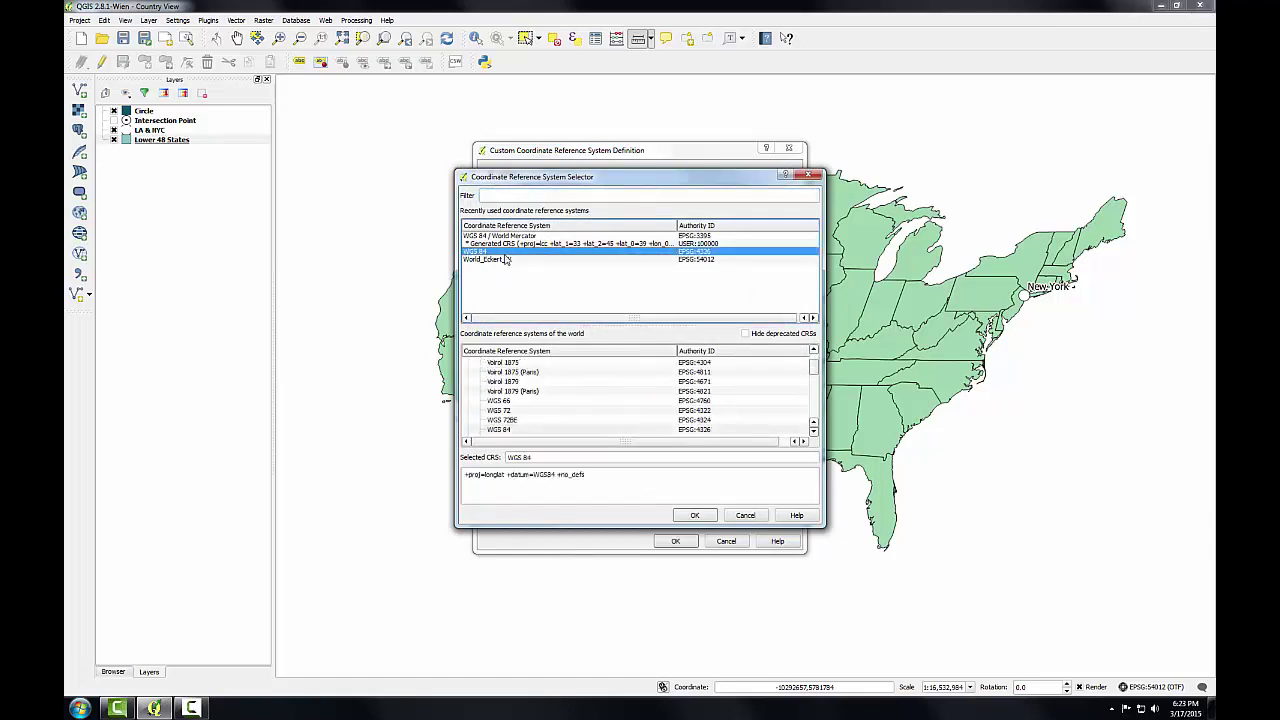
{"action": "left_click", "coordinate": [508, 261]}
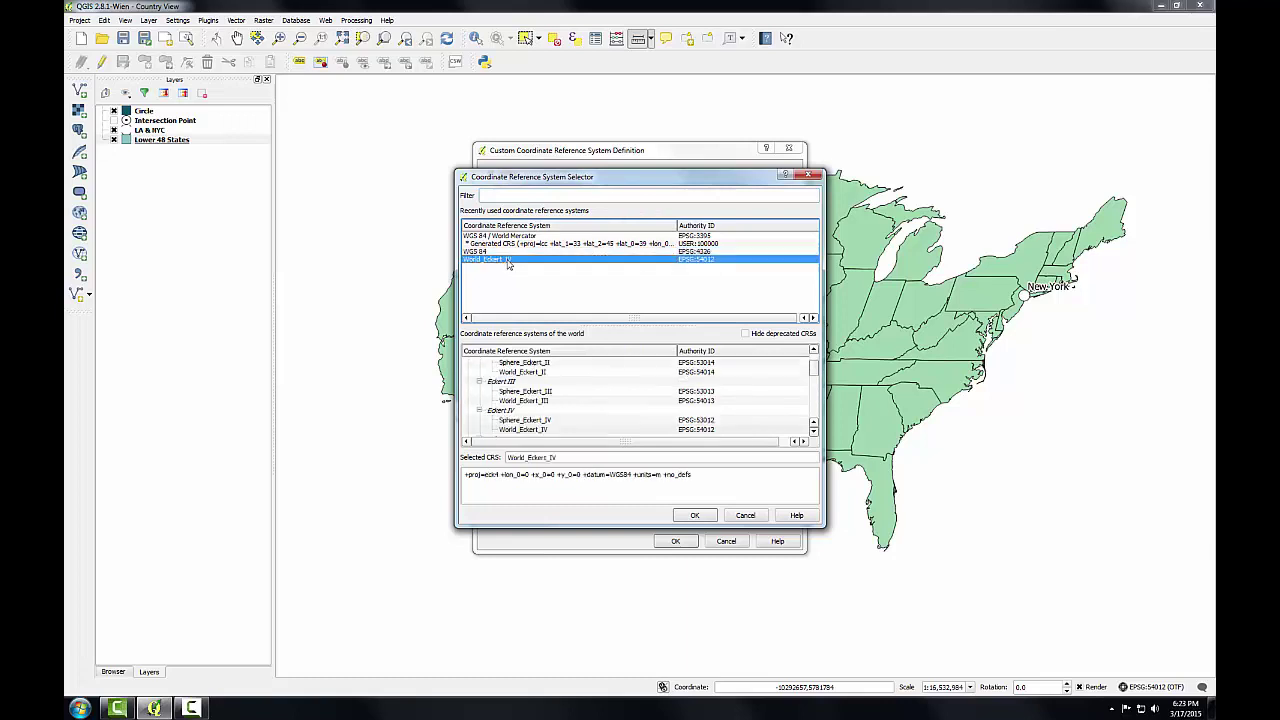
{"action": "left_click", "coordinate": [692, 516]}
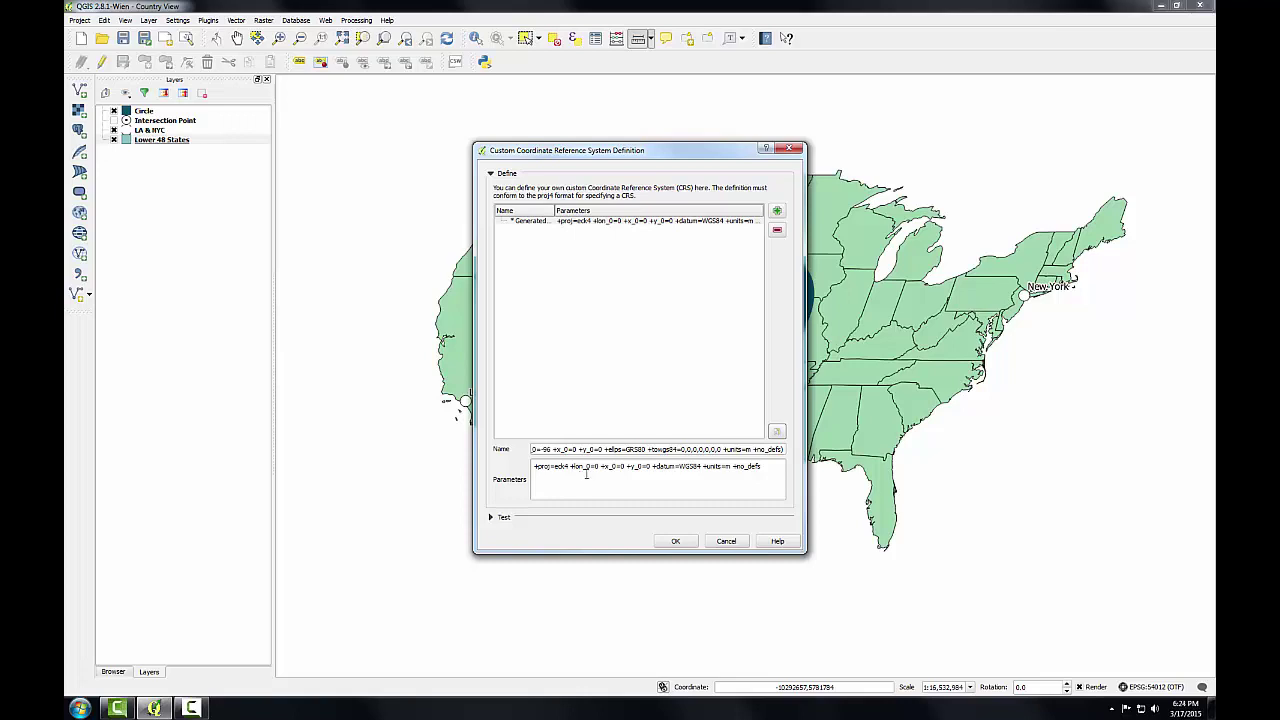
Step: Change the central meridian to lon_0=-96, name the CRS USA_Eckert_IV, and save it
{"action": "left_click_drag", "start_coordinate": [572, 466], "coordinate": [597, 467]}
{"action": "left_click", "coordinate": [597, 467]}
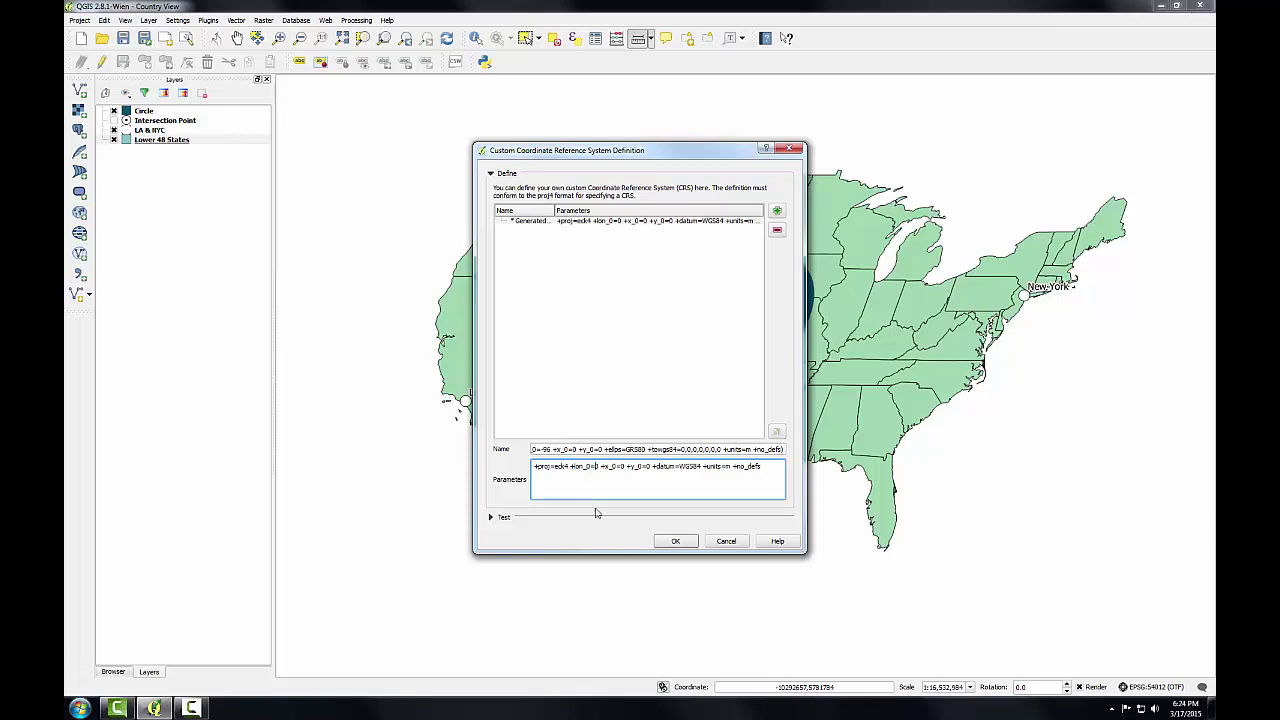
{"action": "key", "text": "BackSpace"}
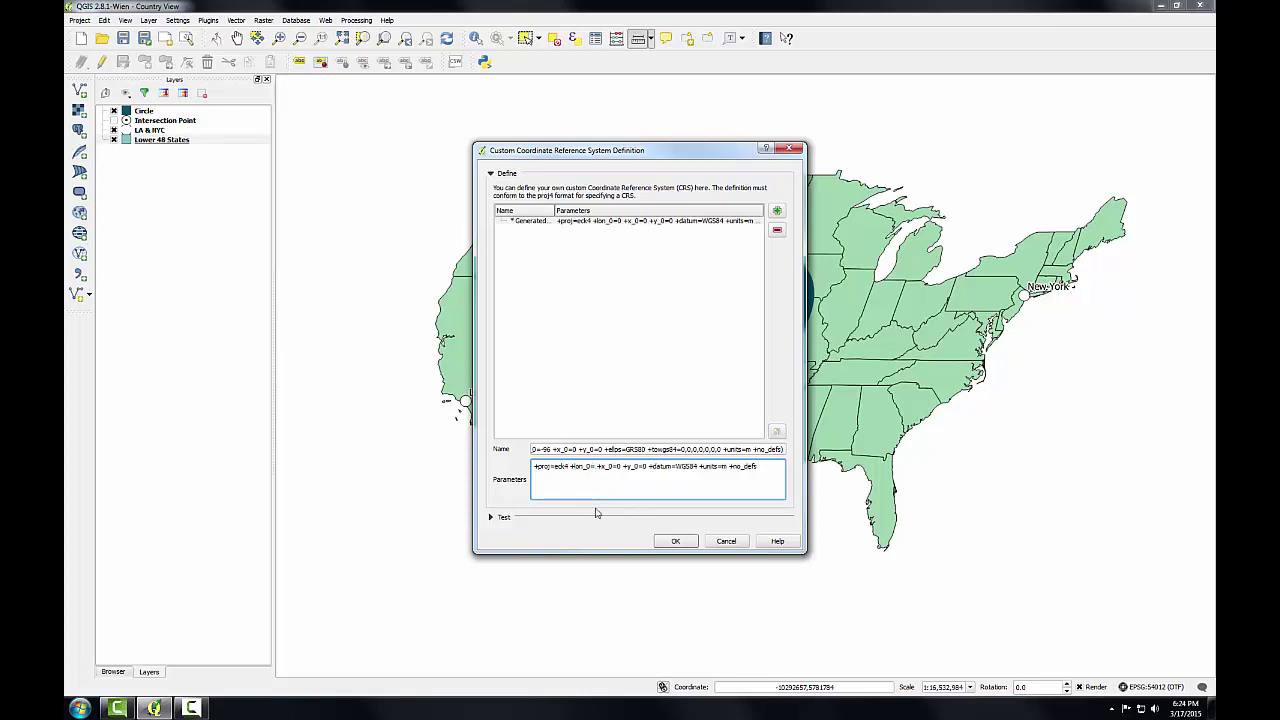
{"action": "type", "text": "-96"}
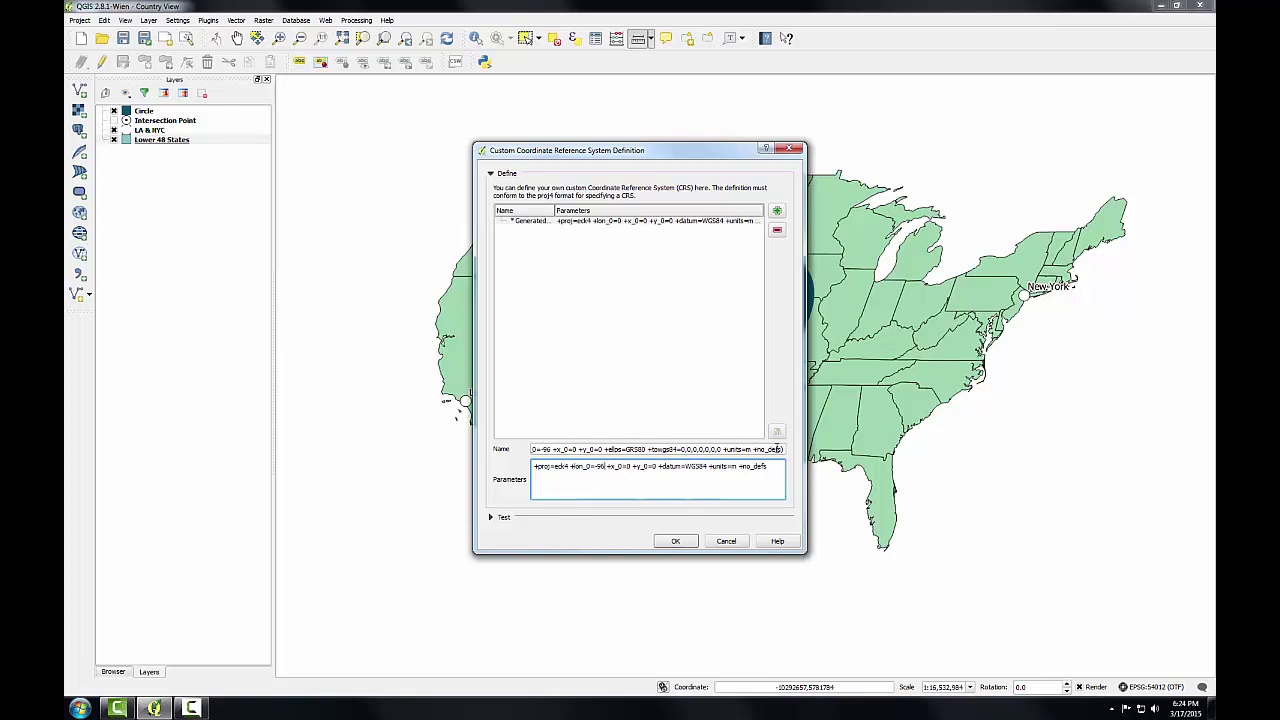
{"action": "left_click_drag", "start_coordinate": [786, 450], "coordinate": [322, 463]}
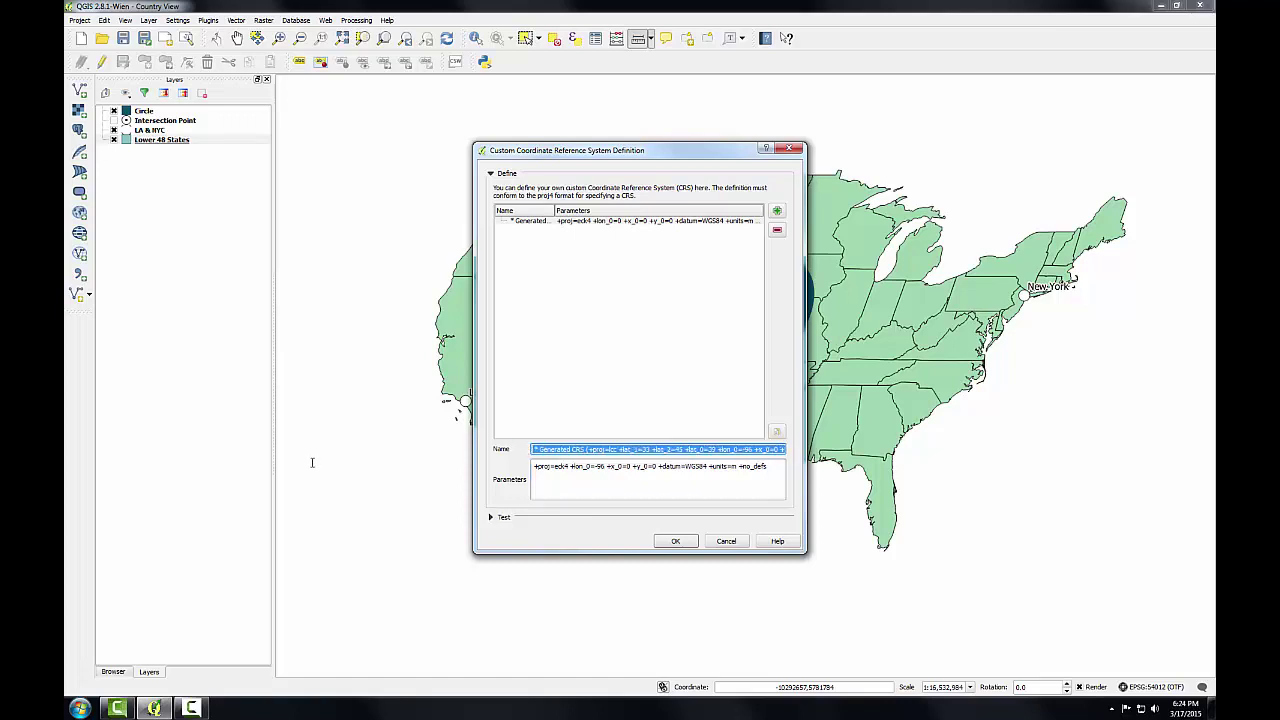
{"action": "type", "text": "USA"}
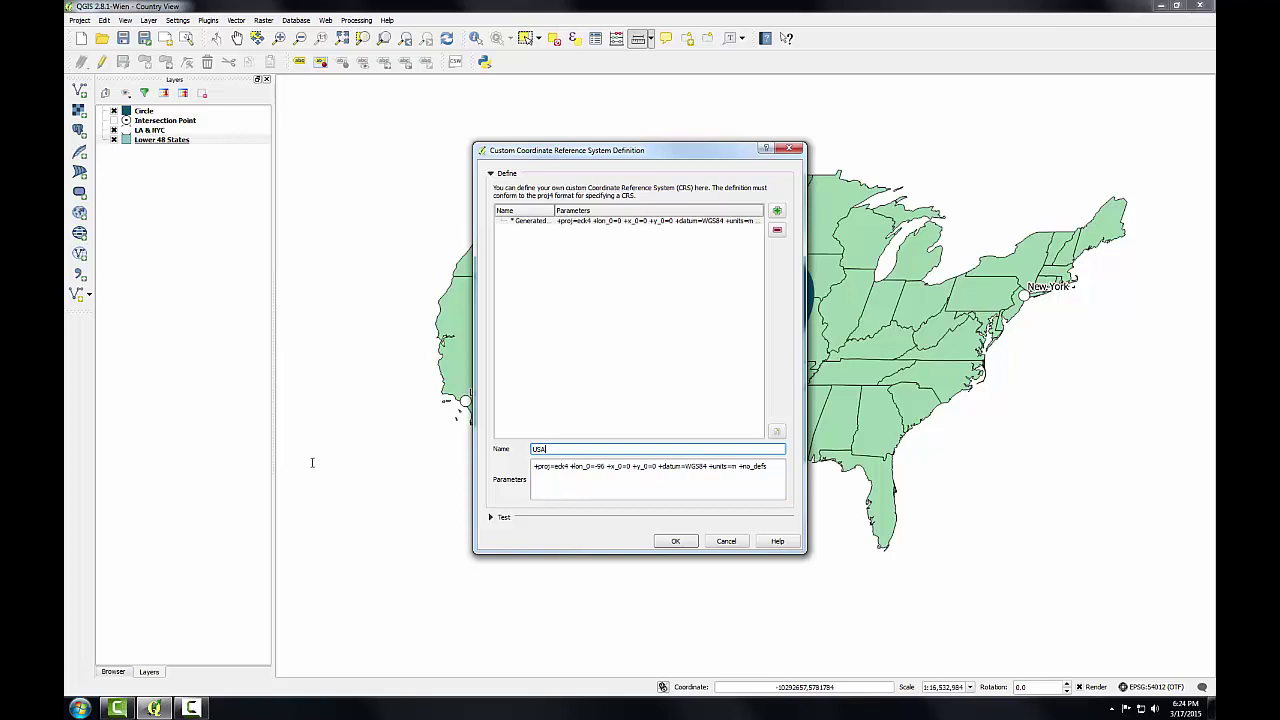
{"action": "type", "text": "_Eckert_IV"}
{"action": "left_click", "coordinate": [675, 541]}
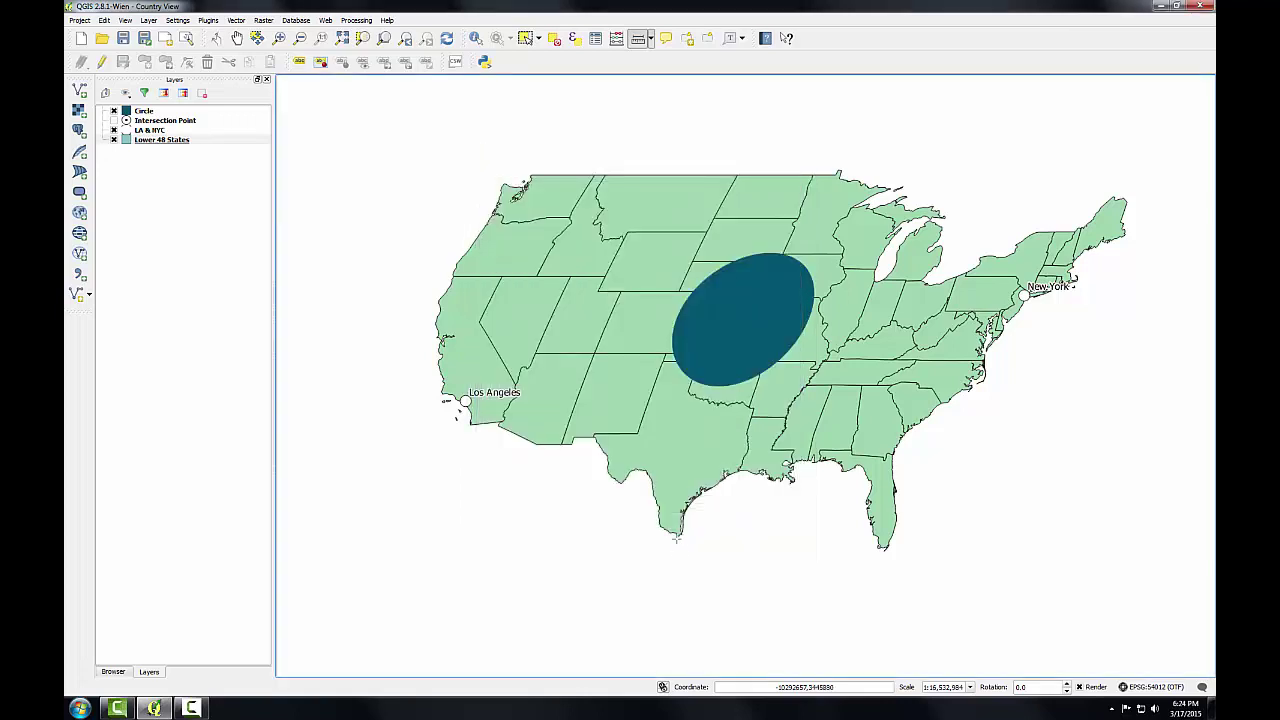
Step: Set the project CRS to the user-defined USA_Eckert_IV (USER:100000) system
{"action": "left_click", "coordinate": [79, 20]}
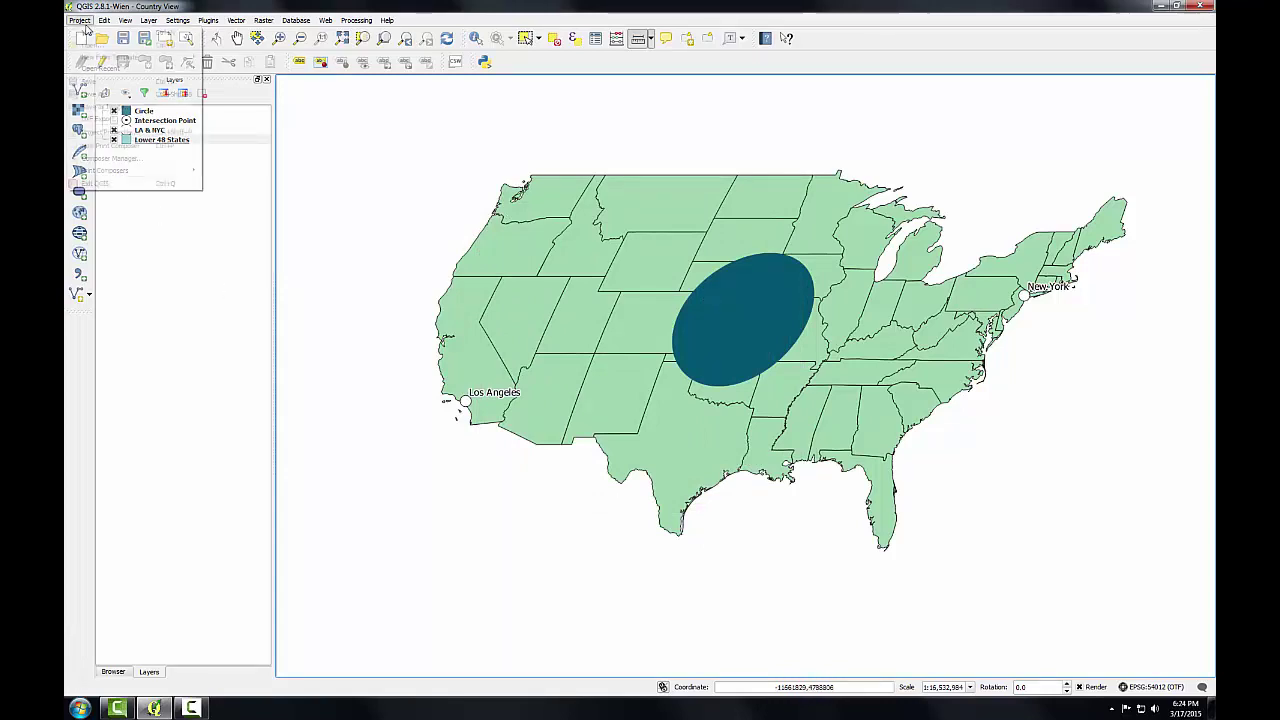
{"action": "left_click", "coordinate": [98, 133]}
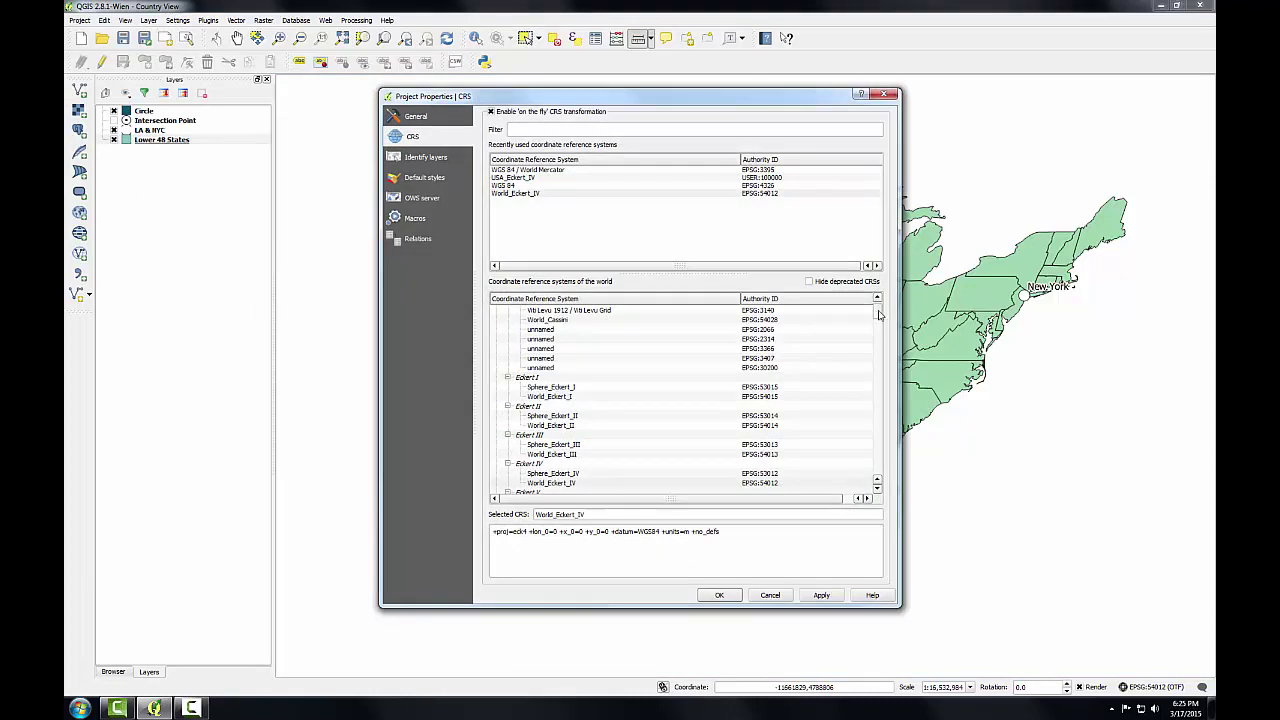
{"action": "left_click_drag", "start_coordinate": [877, 313], "coordinate": [867, 478]}
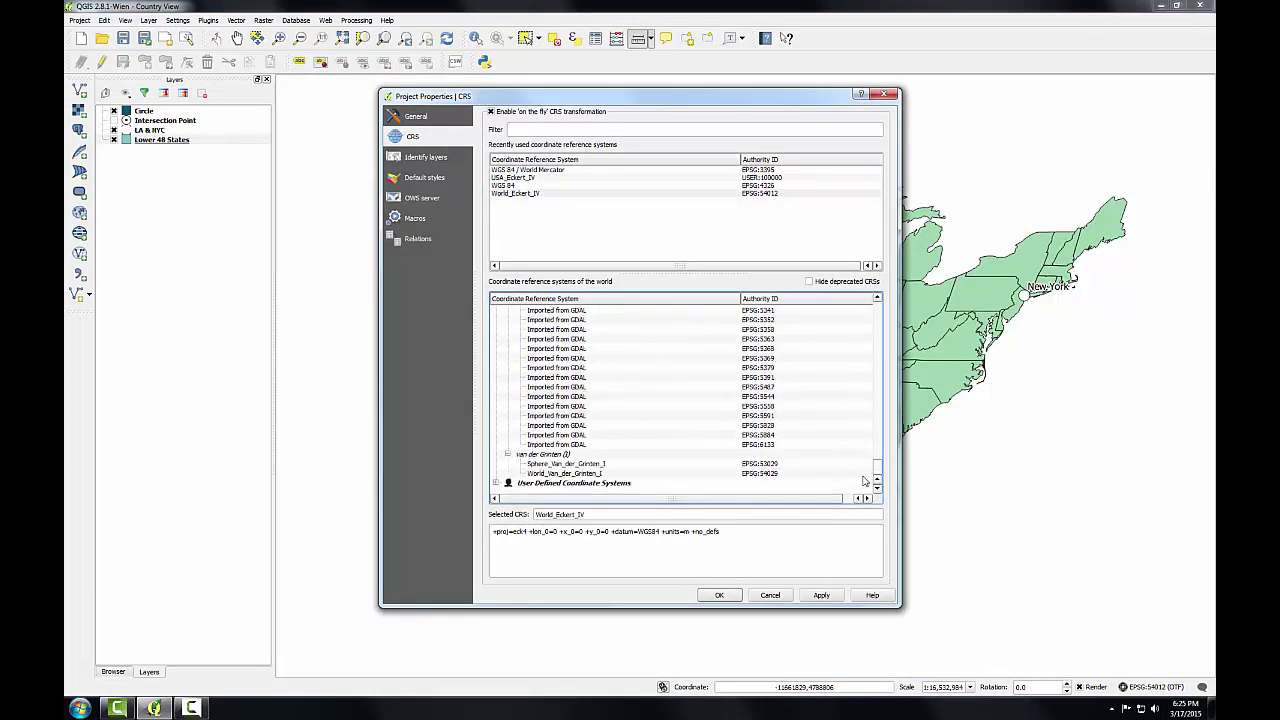
{"action": "left_click", "coordinate": [495, 484]}
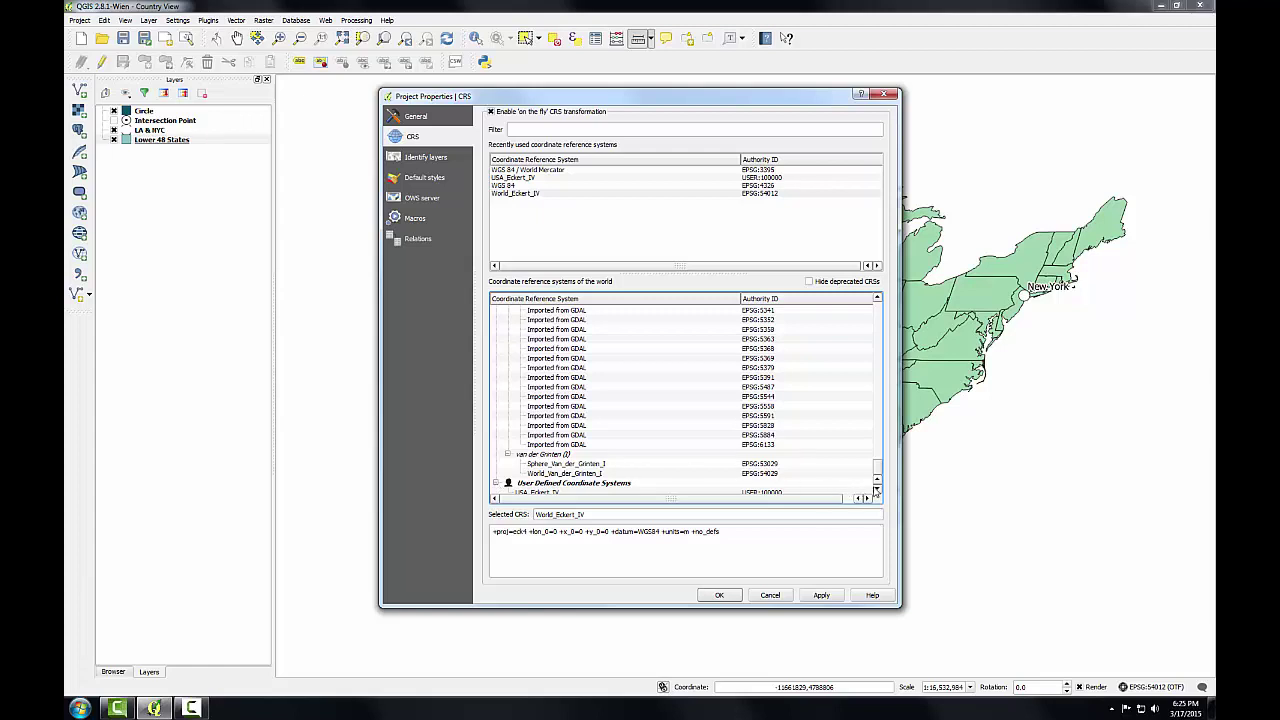
{"action": "left_click", "coordinate": [875, 489]}
{"action": "left_click", "coordinate": [517, 484]}
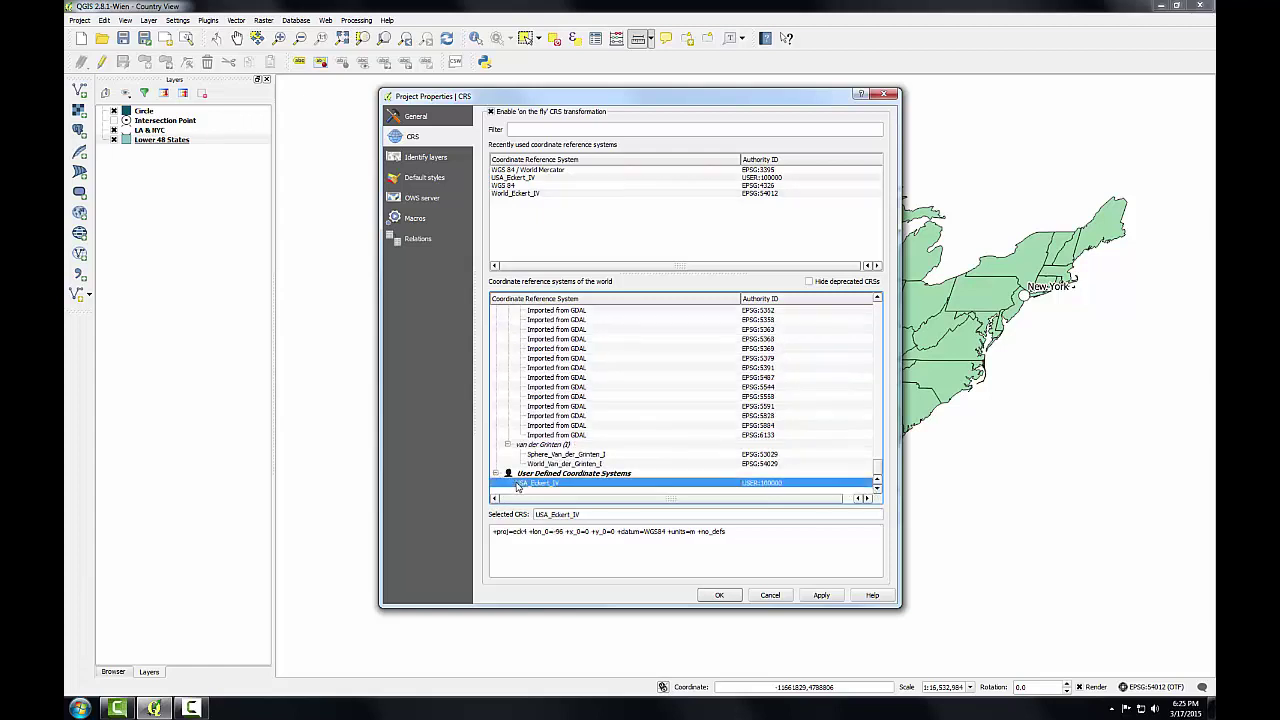
{"action": "left_click", "coordinate": [719, 595]}
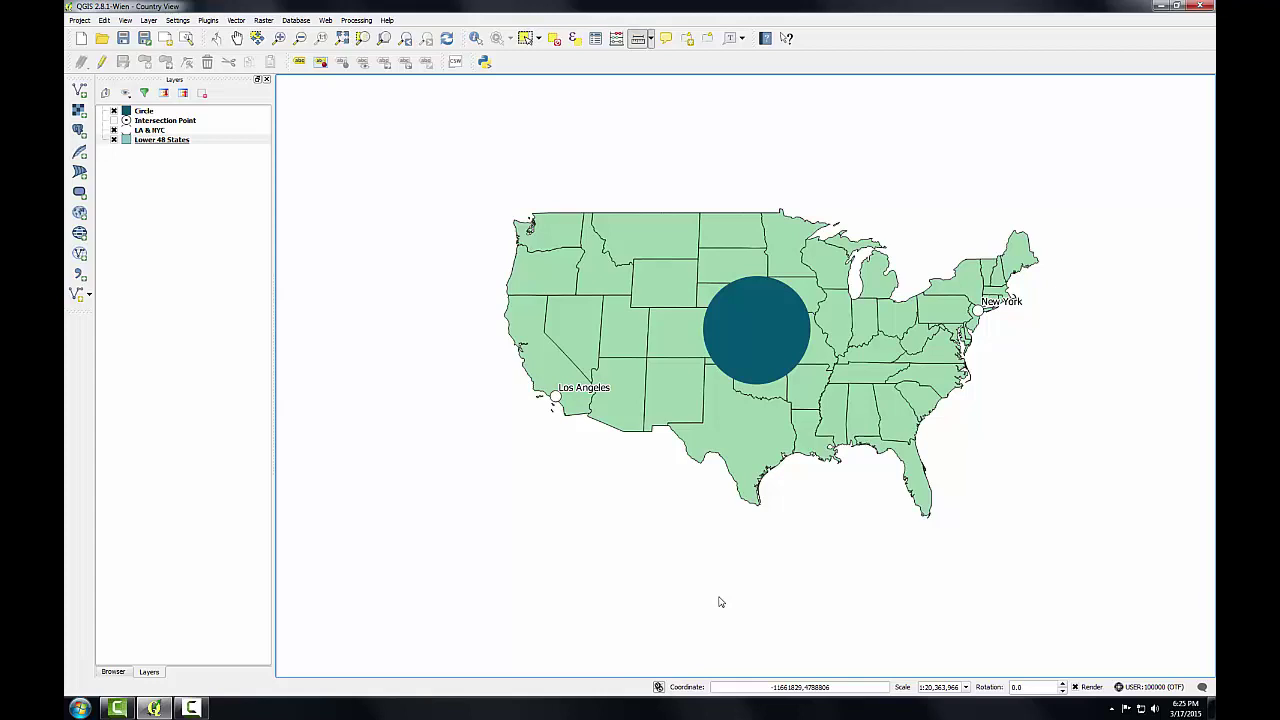
Step: Reproject the map to USA_Contiguous_Albers_Equal_Area_Conic, found by filtering for 102003
{"action": "left_click", "coordinate": [79, 20]}
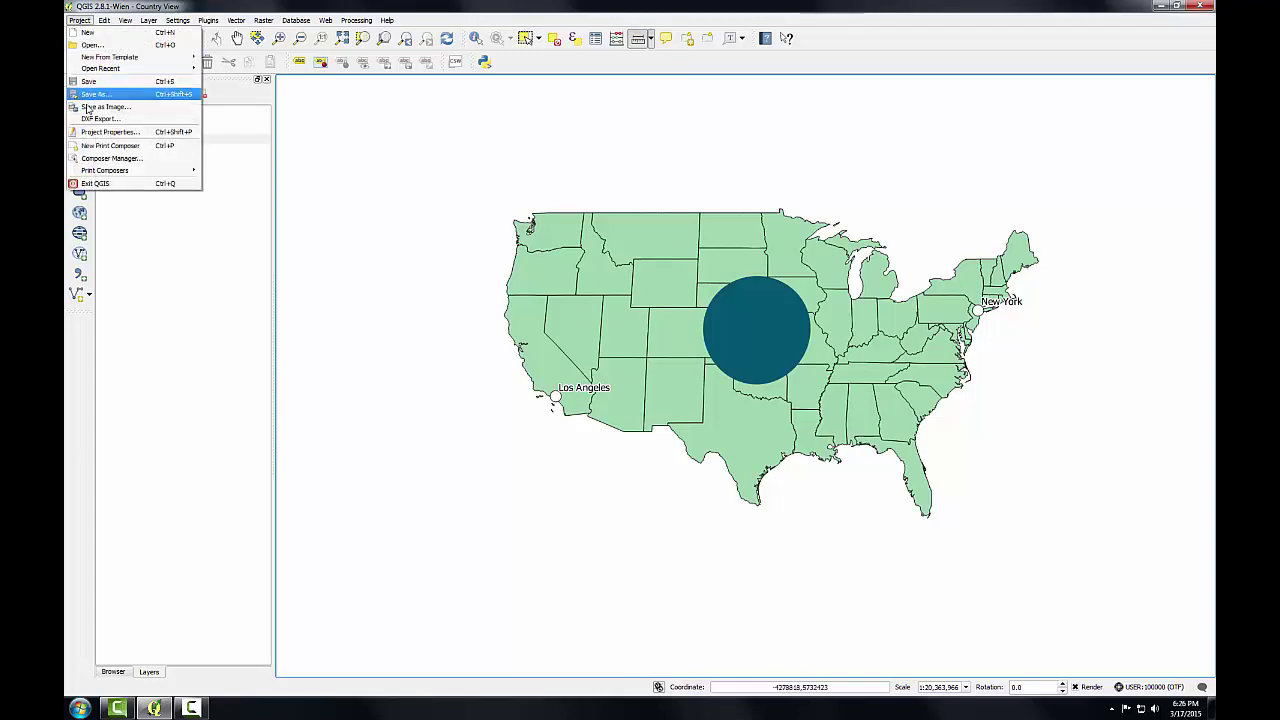
{"action": "left_click", "coordinate": [110, 131]}
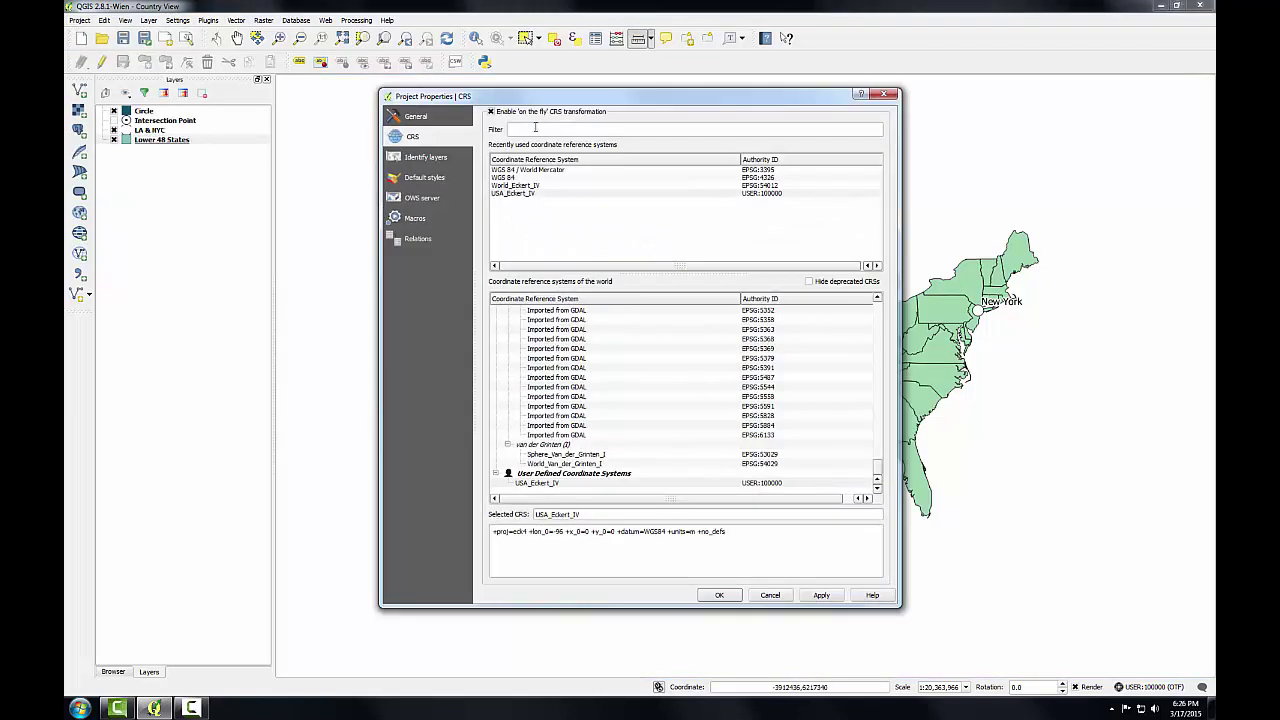
{"action": "left_click", "coordinate": [535, 128]}
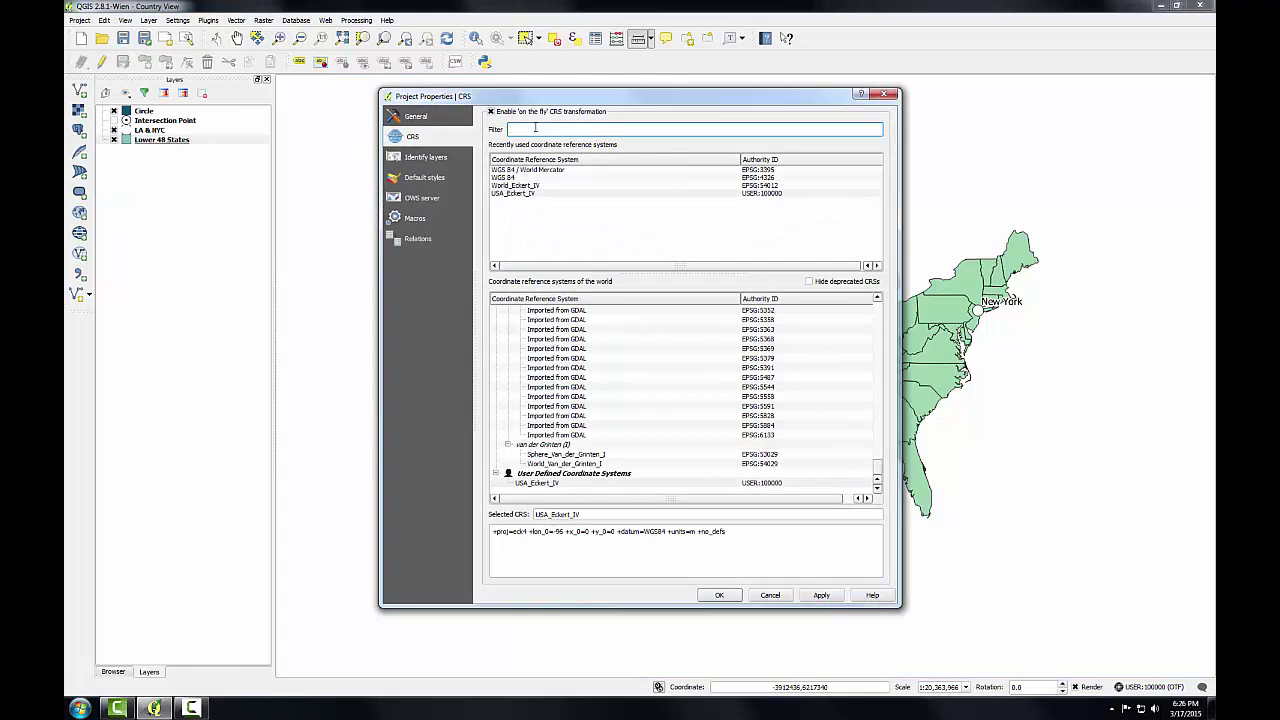
{"action": "type", "text": "10"}
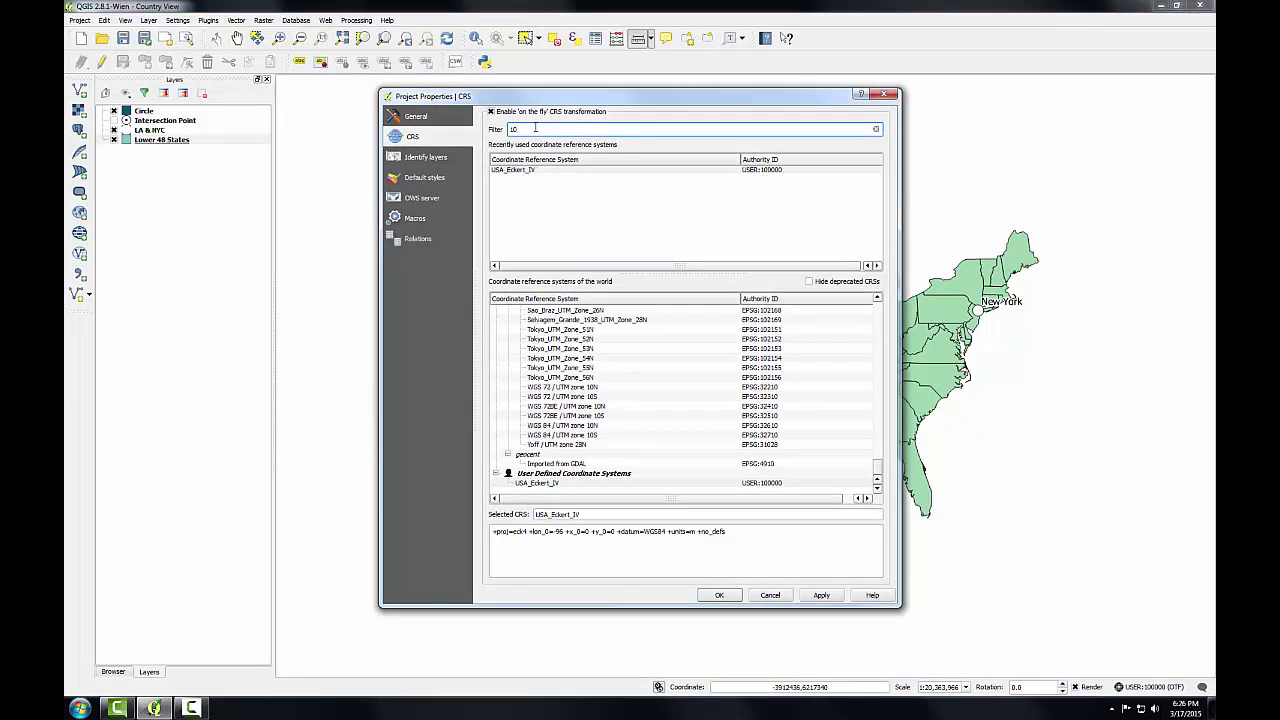
{"action": "type", "text": "2003"}
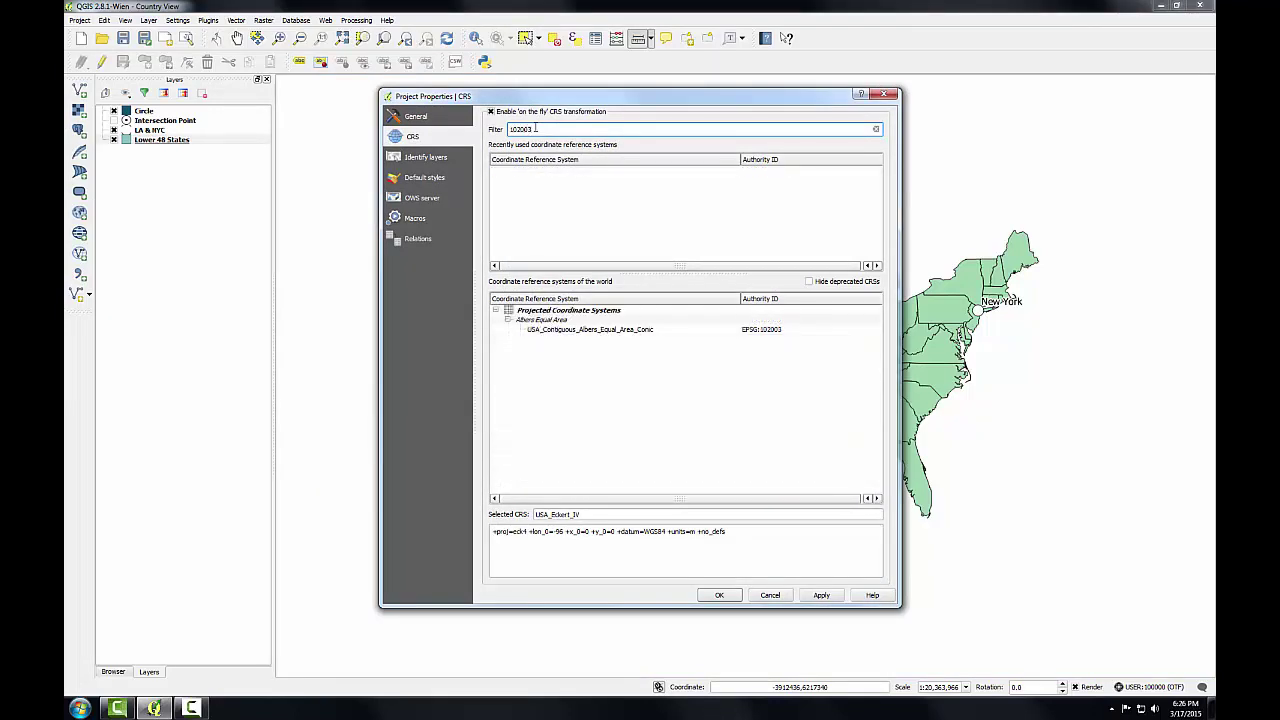
{"action": "left_click", "coordinate": [576, 329]}
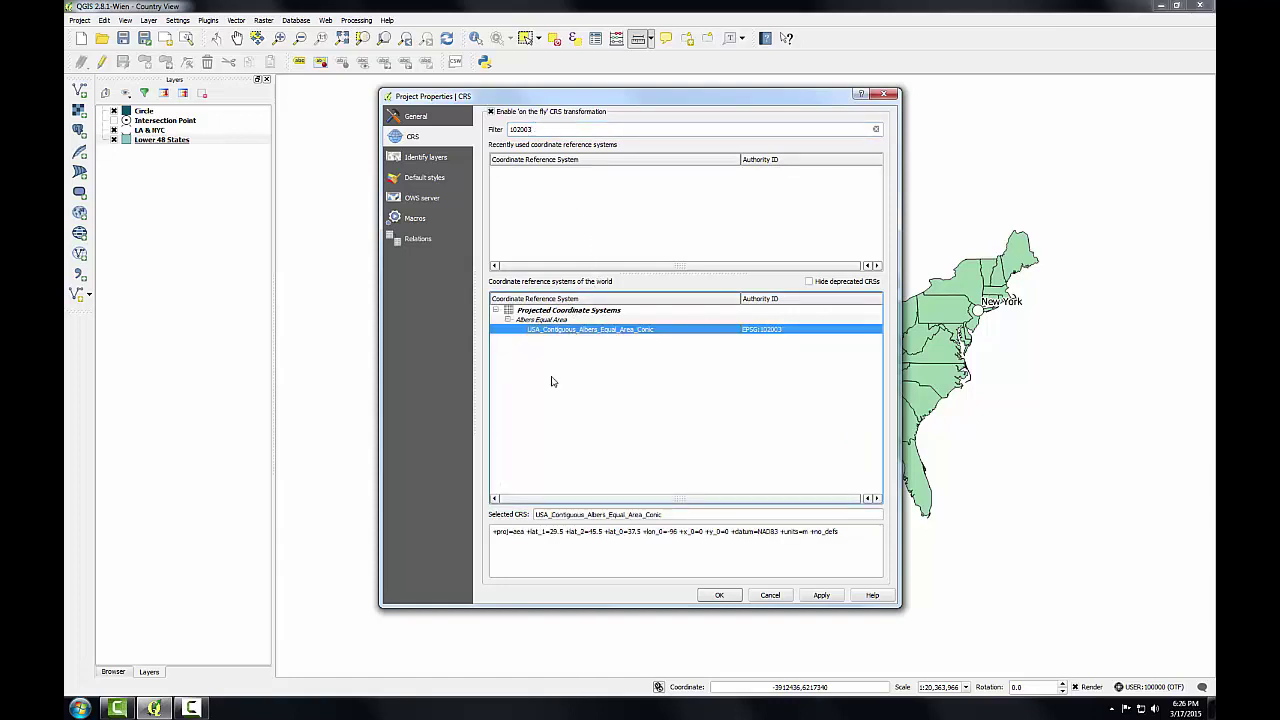
{"action": "left_click", "coordinate": [706, 596]}
{"action": "left_click", "coordinate": [279, 38]}
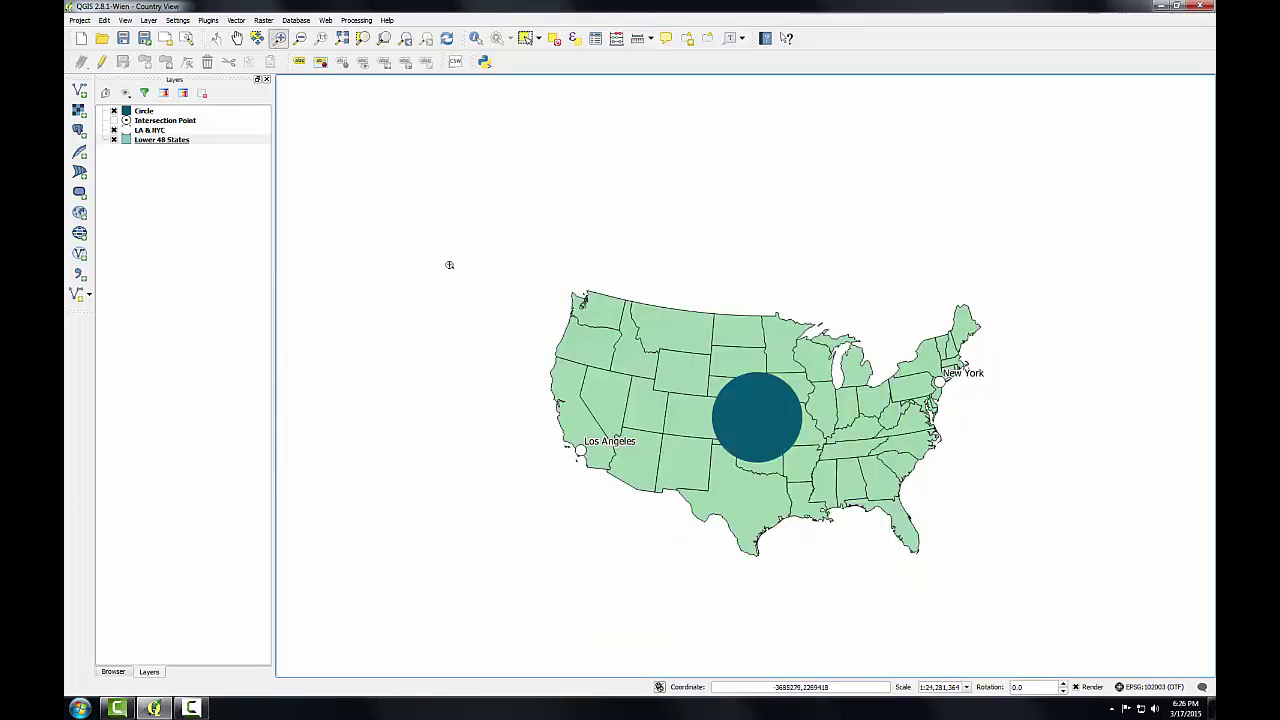
Step: Zoom into a rectangle around the lower 48 states so they fill the view
{"action": "left_click_drag", "start_coordinate": [528, 273], "coordinate": [1031, 566]}
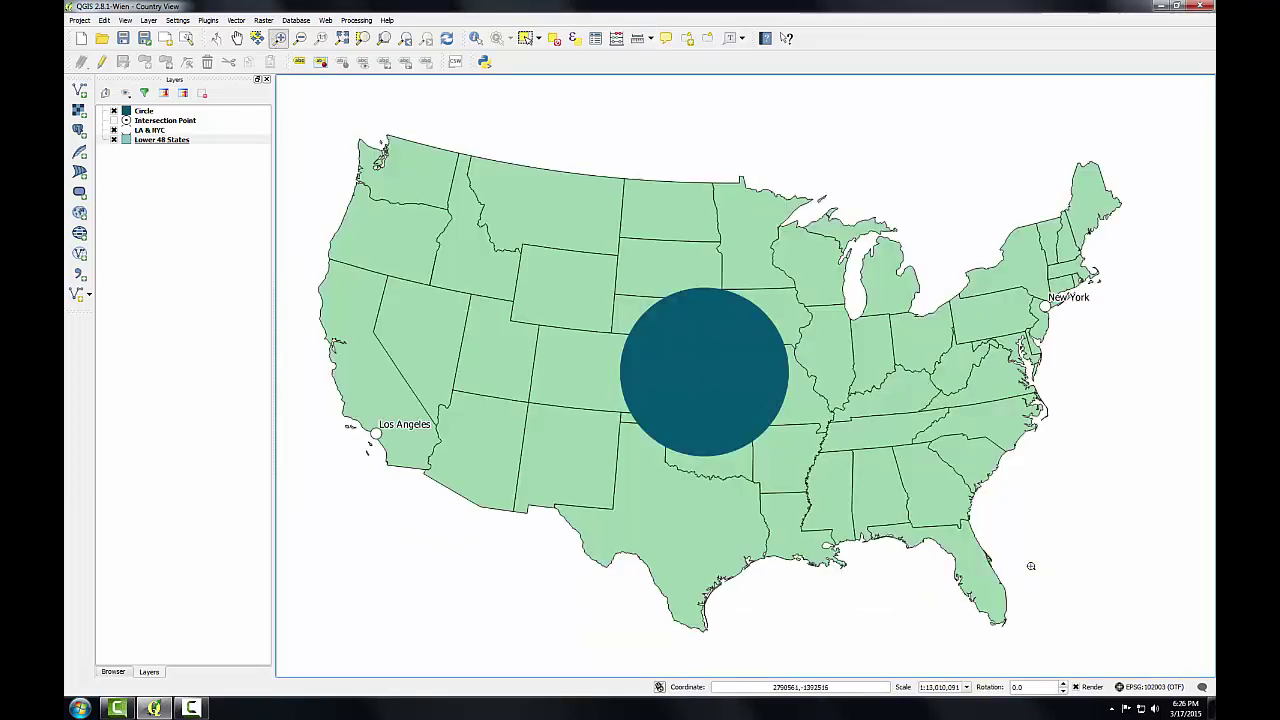